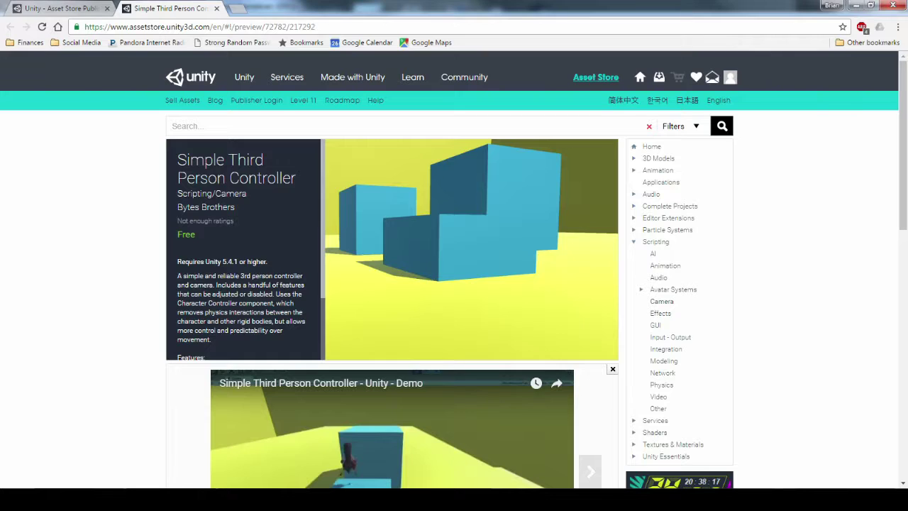
Step: Review the Simple Third Person Controller description, feature list and demo media on its Asset Store page
scroll(231, 239, "down", 3)
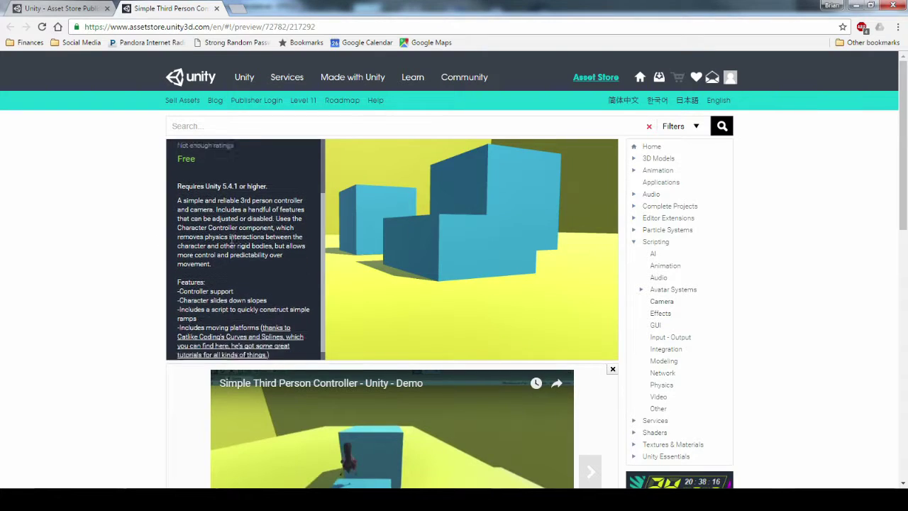
scroll(139, 324, "down", 3)
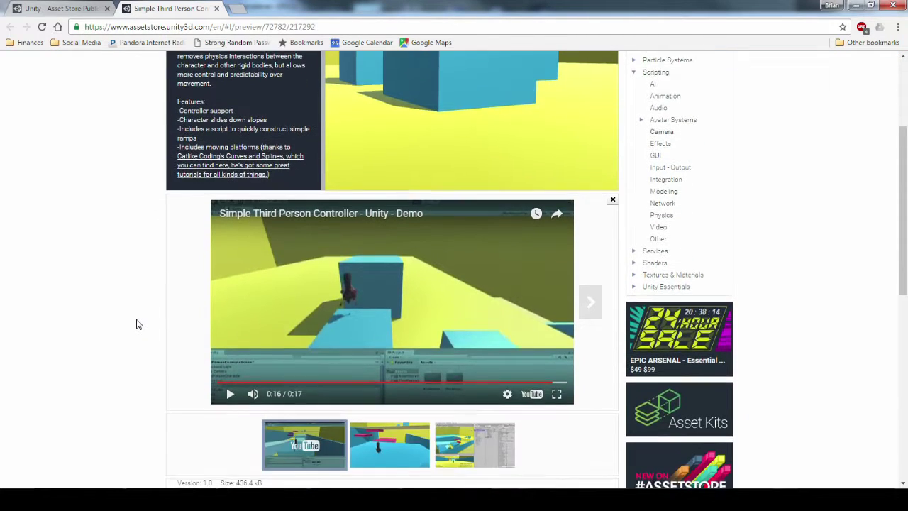
scroll(139, 324, "up", 3)
scroll(249, 226, "up", 3)
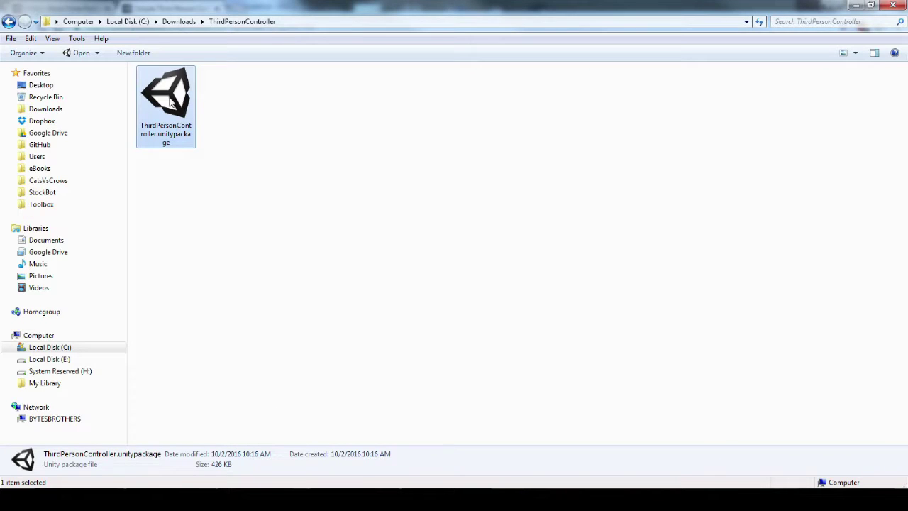
Step: Import all contents of ThirdPersonController.unitypackage from the Downloads folder into the Unity project's Assets
left_click_drag(170, 101, 604, 86)
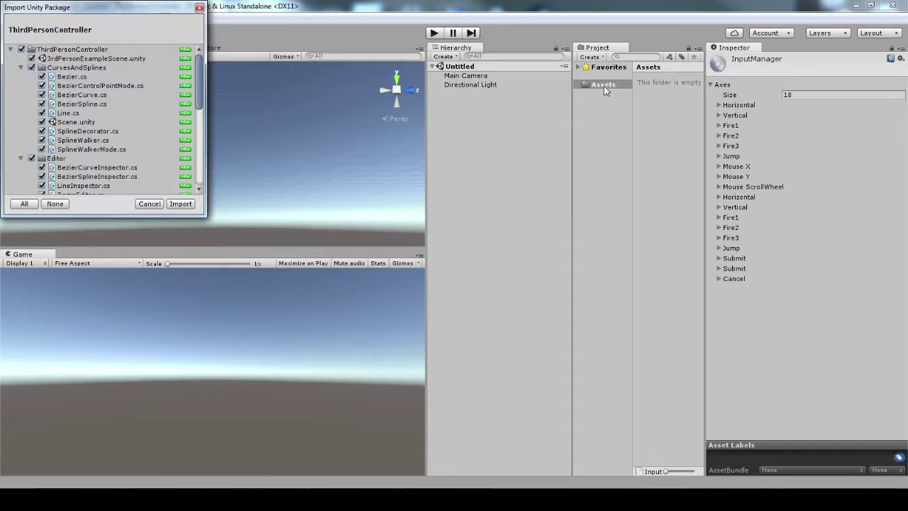
scroll(147, 142, "down", 10)
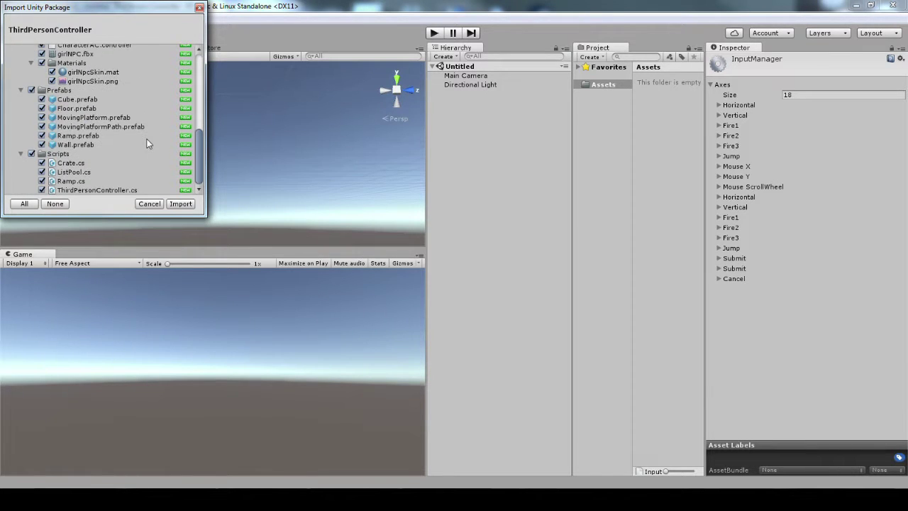
left_click(181, 204)
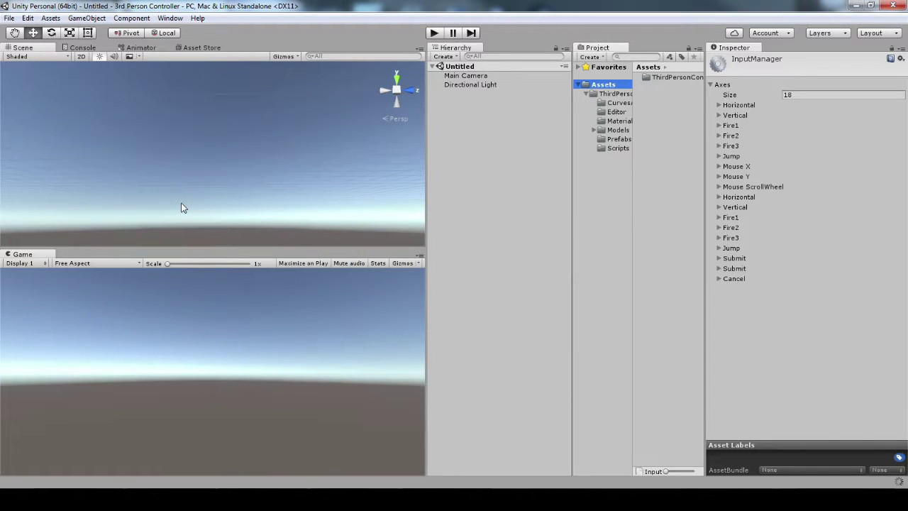
Step: Open the 3rdPersonExampleScene from the imported ThirdPersonController folder
left_click(615, 93)
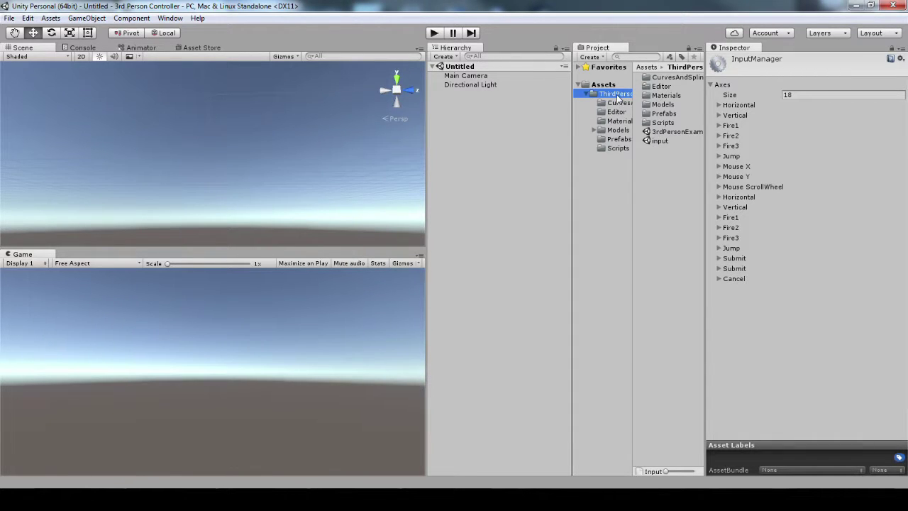
left_click(670, 132)
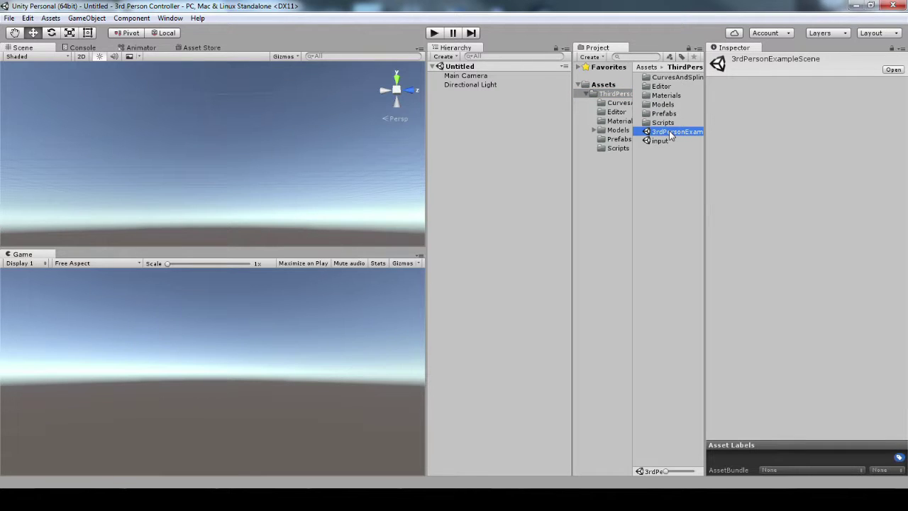
double_click(670, 133)
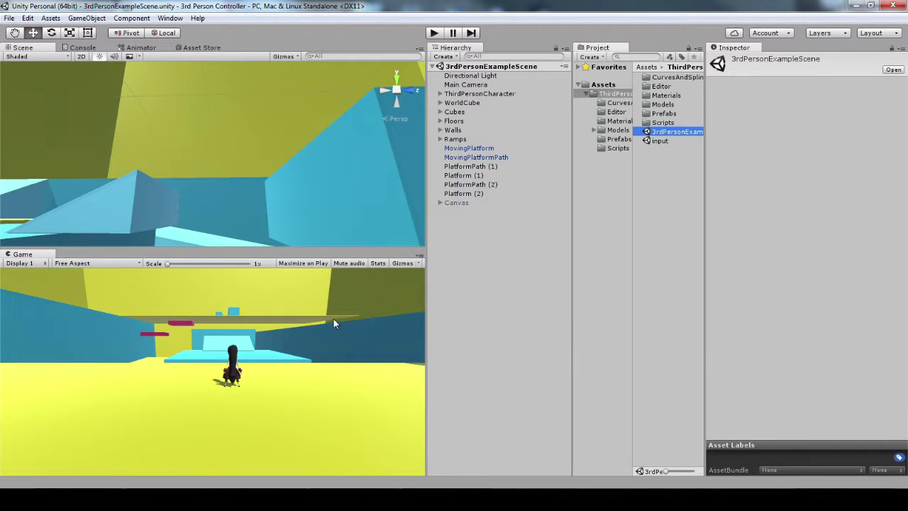
left_click_drag(291, 156, 410, 216, "alt")
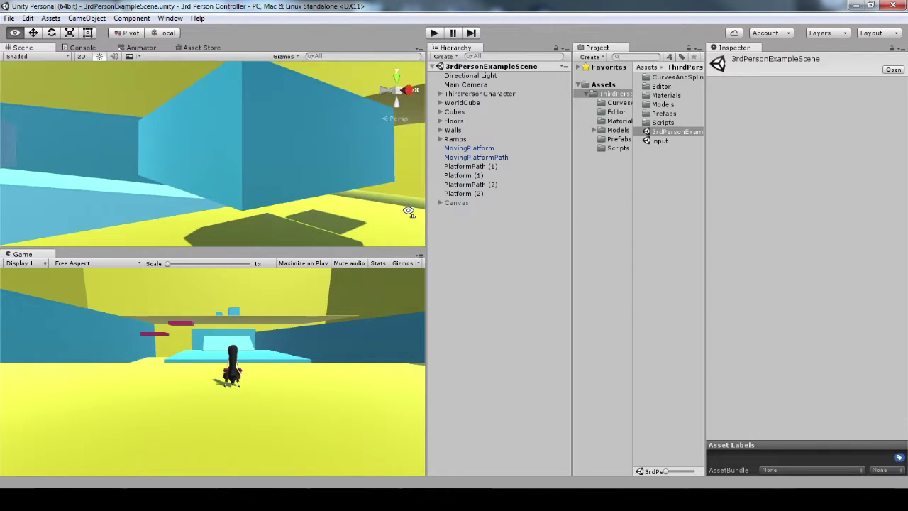
Step: Import InputManager.asset into the project settings from the input package in the ThirdPersonController folder
left_click(660, 142)
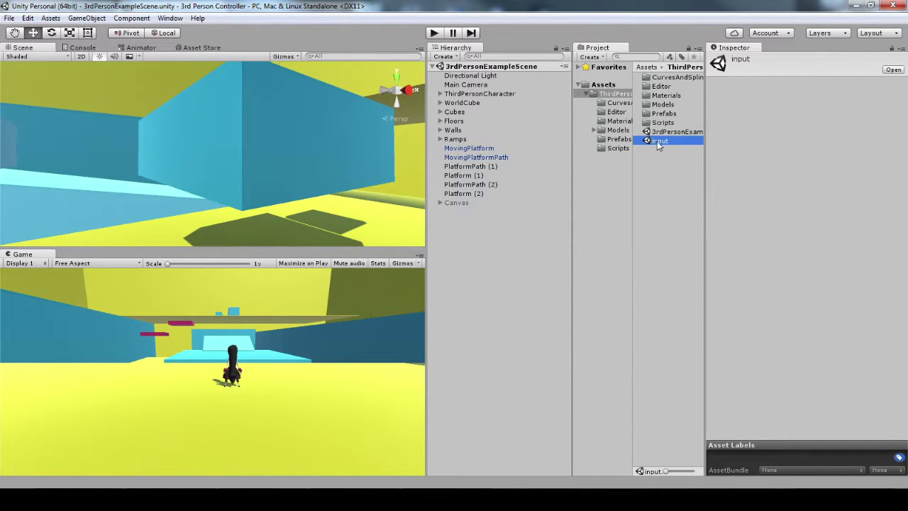
double_click(662, 141)
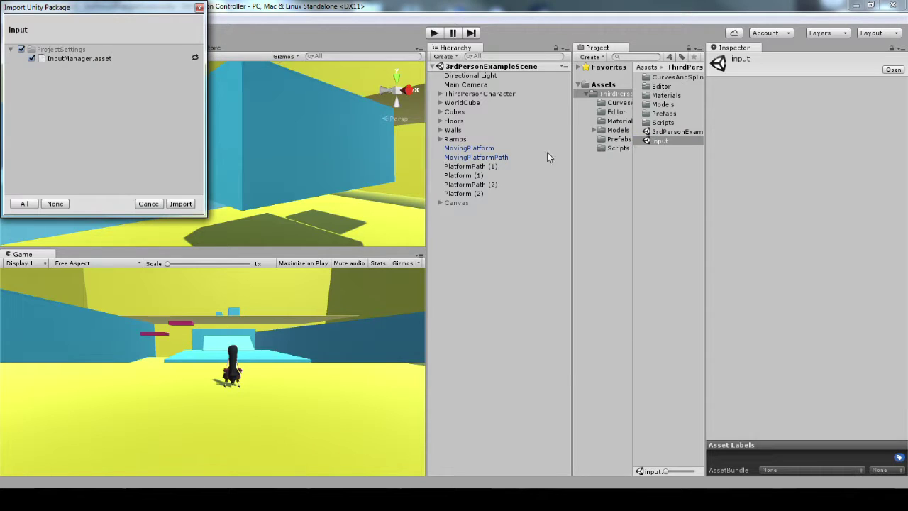
left_click(181, 204)
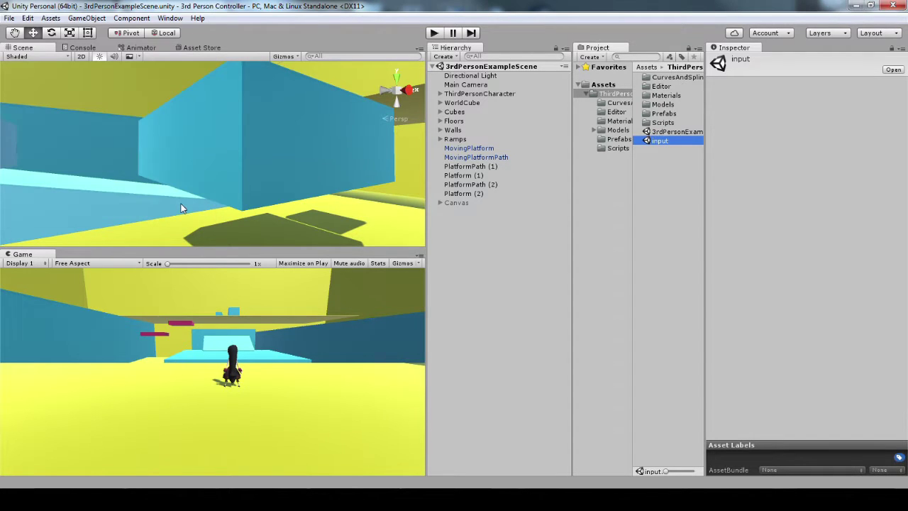
Step: Open the project's Input settings and examine the Right Joystick X and Right Joystick Y axes
left_click(27, 17)
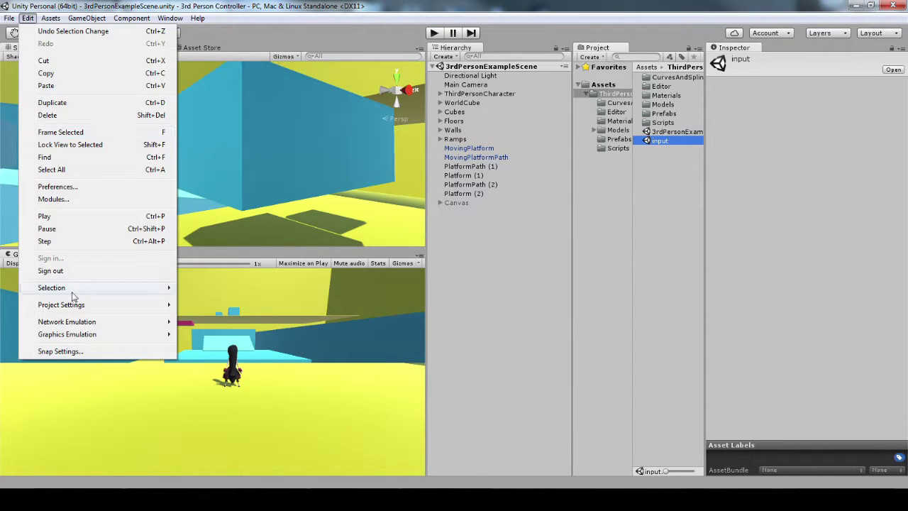
mouse_move(90, 306)
left_click(206, 306)
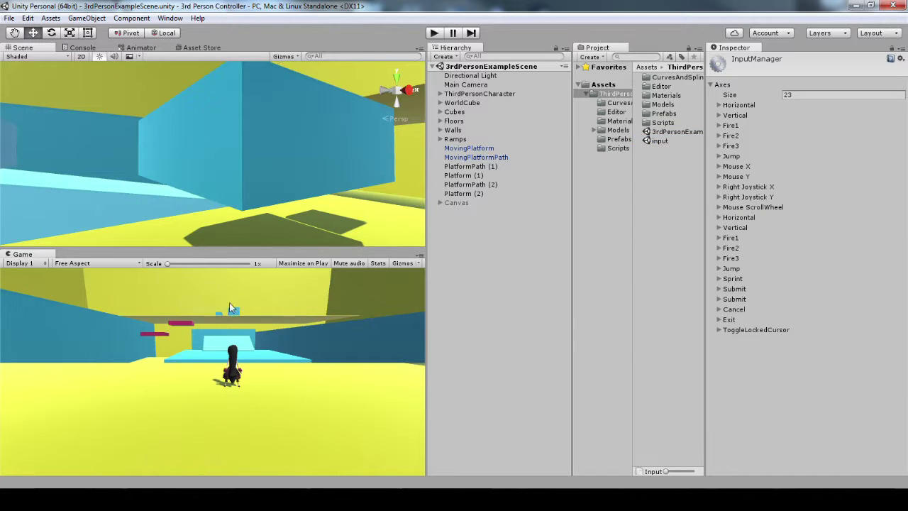
left_click(719, 187)
left_click(720, 188)
left_click(719, 197)
left_click(720, 198)
Step: Play-test the example scene by walking the character forward through the level, and end play mode
left_click(418, 36)
left_click(433, 34)
left_click(270, 368)
key("w")
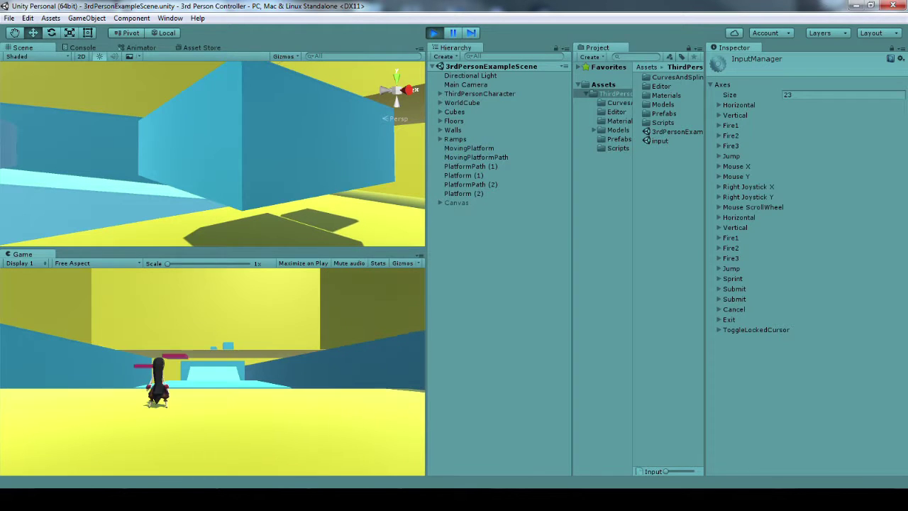
key("w")
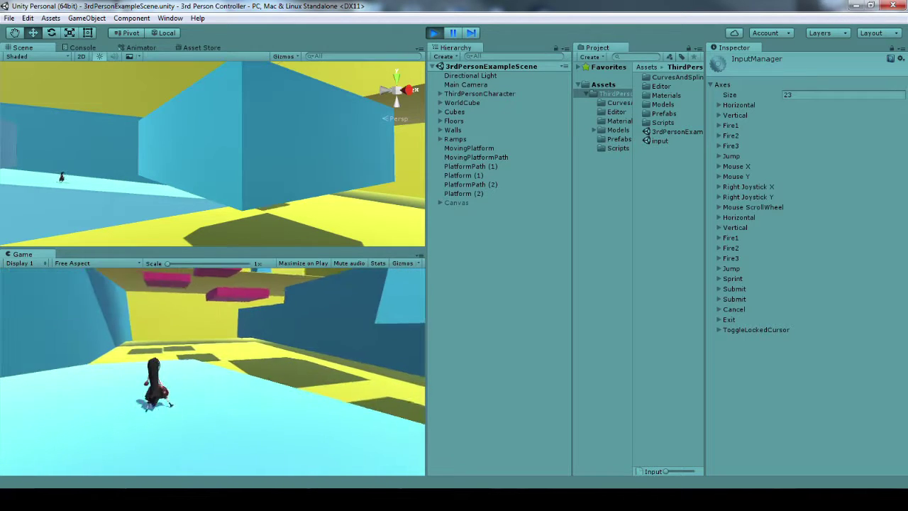
key("ctrl+p")
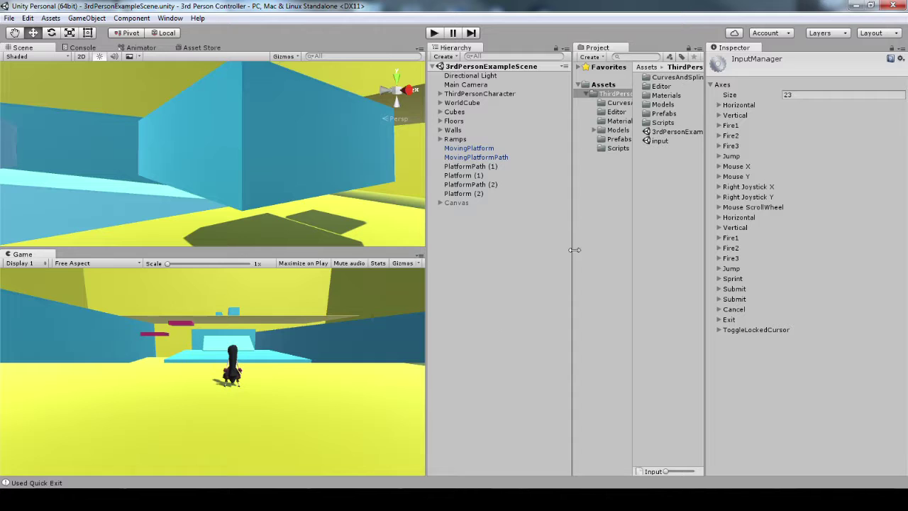
Step: Examine the ThirdPersonCharacter object up close, including its child objects and its Third Person Controller script component
left_click(494, 94)
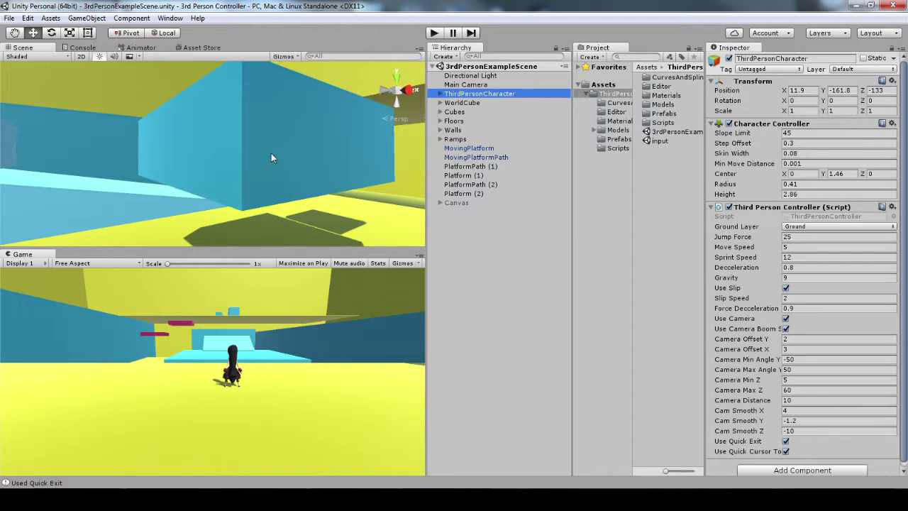
key("f")
key("d")
right_click_drag(272, 182, 131, 195)
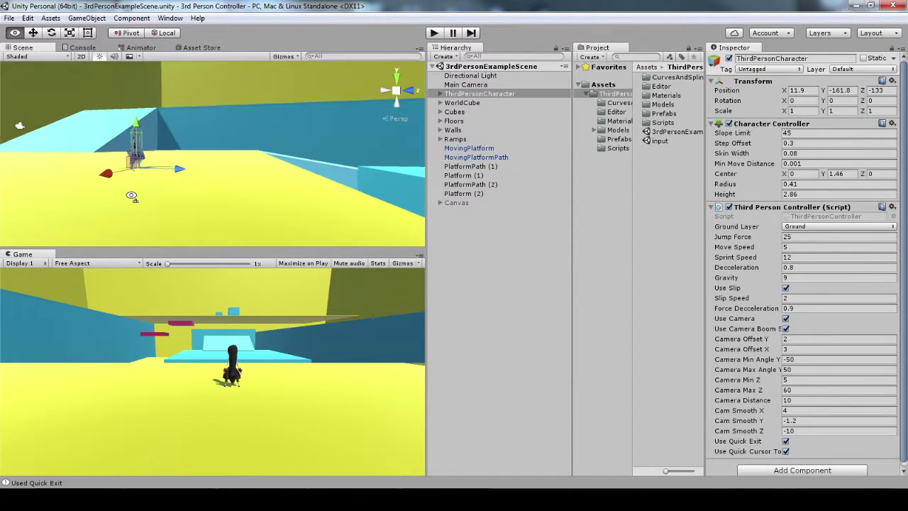
left_click_drag(132, 197, 83, 190, "alt")
scroll(83, 190, "up", 5)
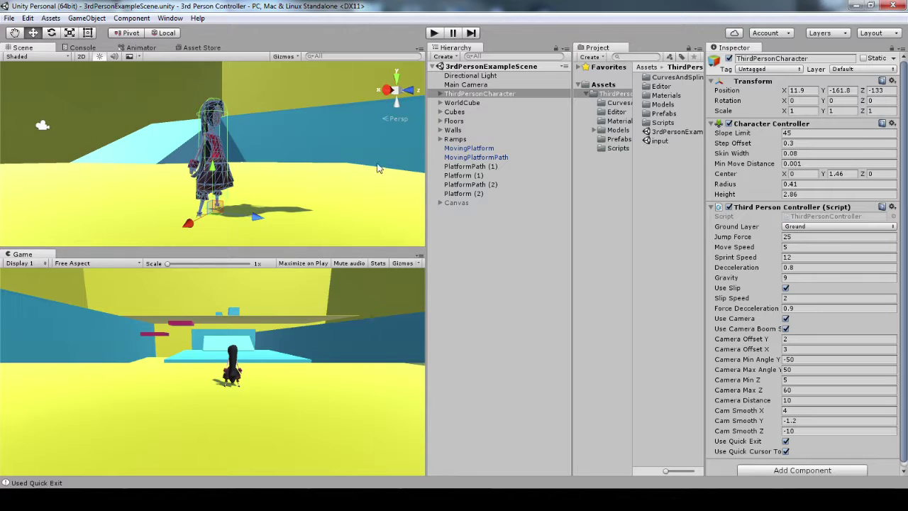
left_click(440, 94)
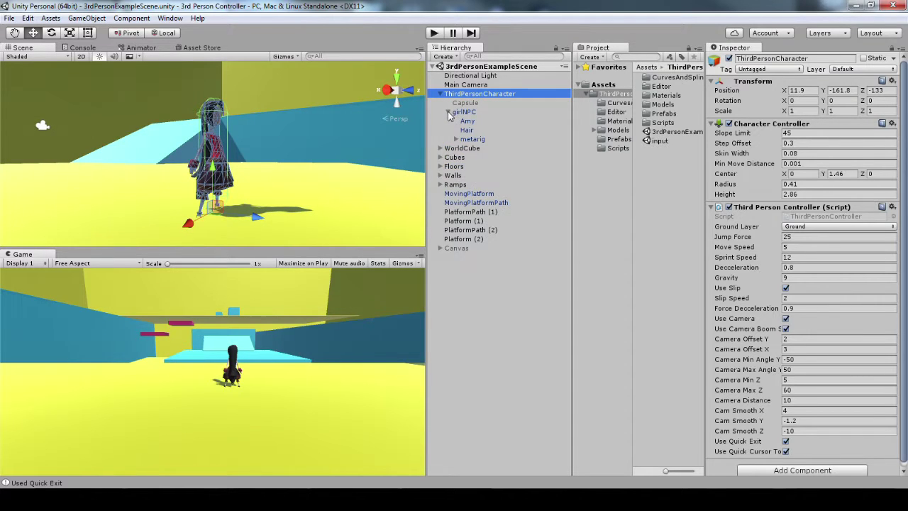
left_click(713, 210)
left_click(713, 211)
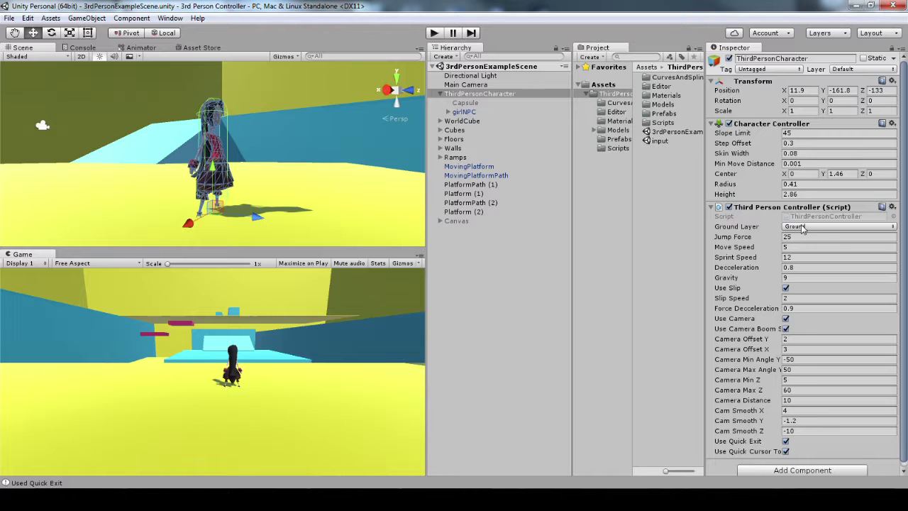
Step: Delete the ThirdPersonCharacter object from the scene
left_click(470, 96)
right_click(469, 95)
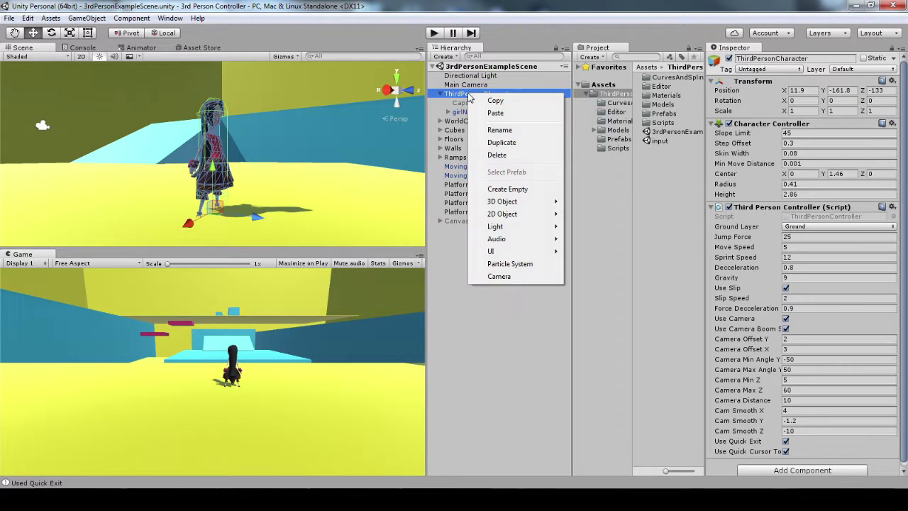
left_click(500, 154)
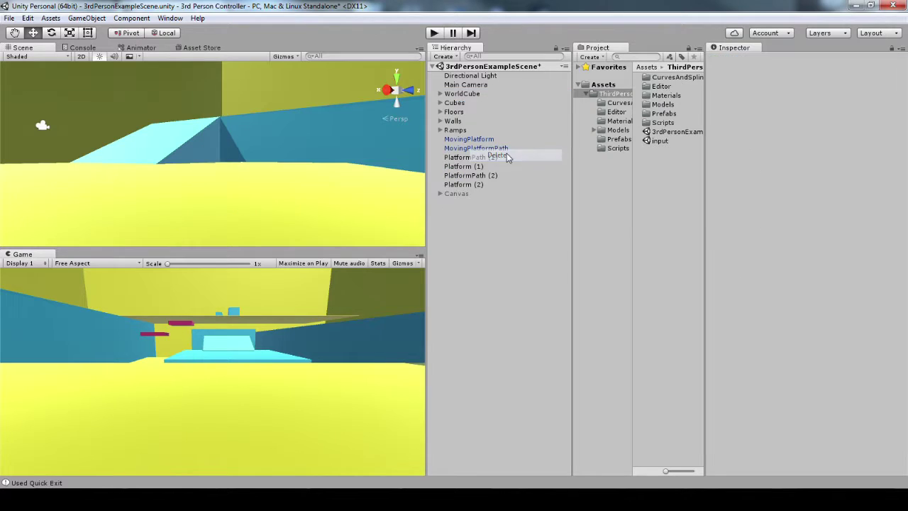
Step: Activate the disabled Canvas object so its control instructions show in the game view
left_click(456, 194)
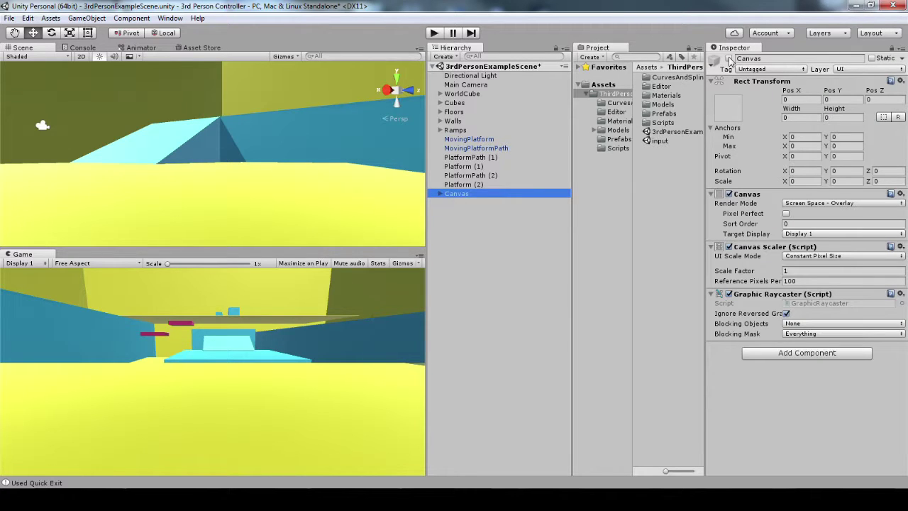
left_click(730, 60)
left_click(472, 216)
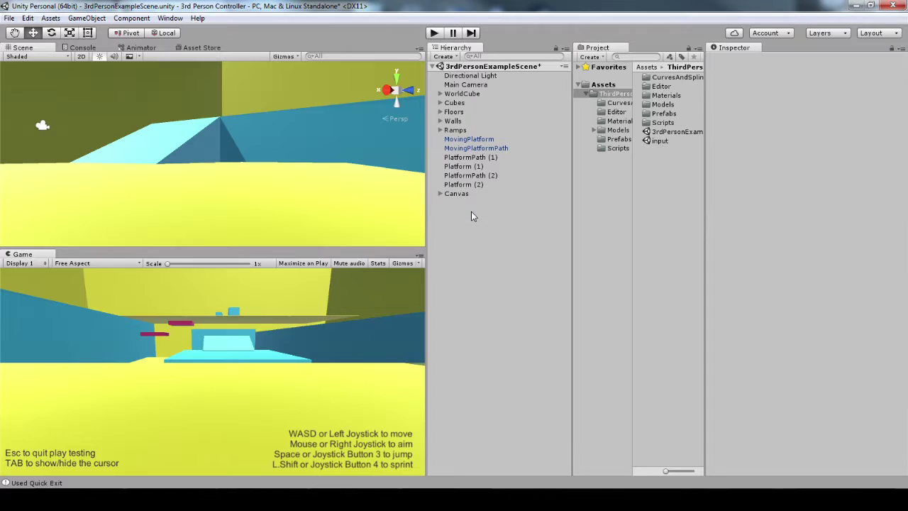
Step: Create an empty game object at the root of the scene and name it Character
right_click(472, 211)
left_click(528, 309)
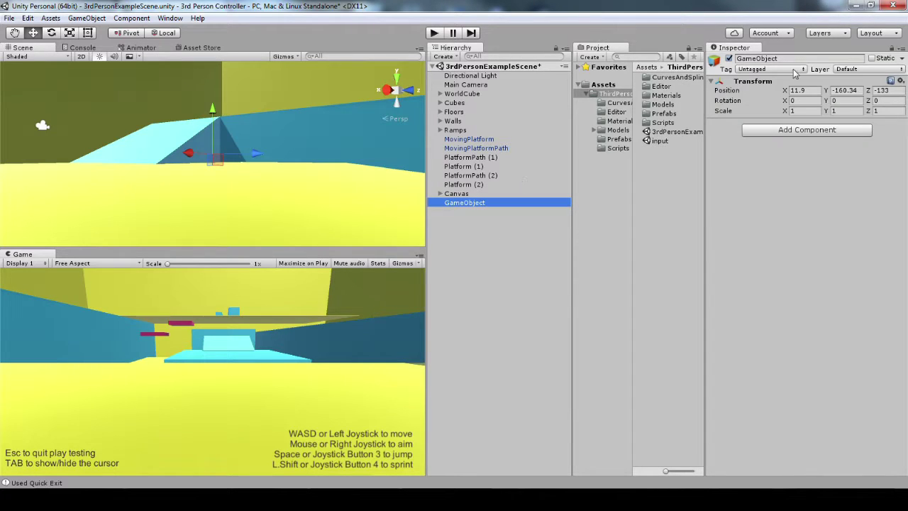
left_click(747, 59)
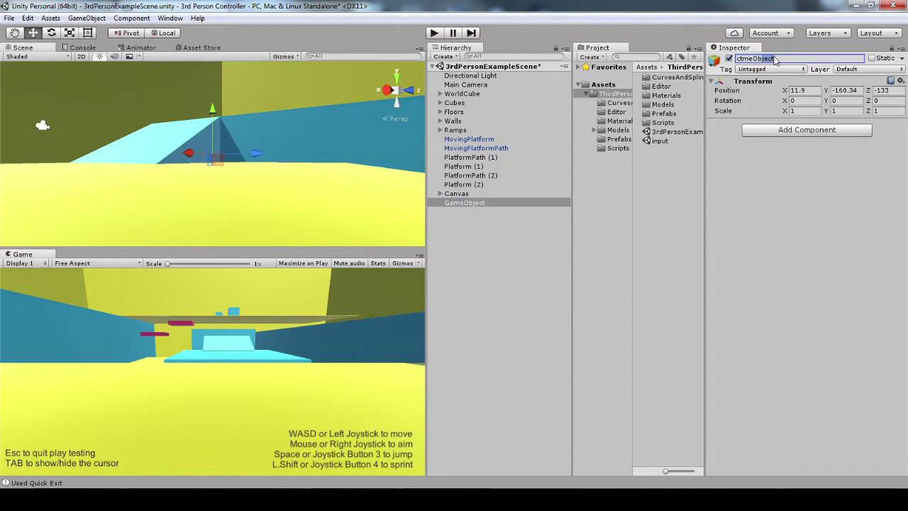
left_click_drag(775, 58, 732, 58)
type("Character")
Step: Attach the ThirdPersonController script from the Scripts folder to the Character object
left_click(660, 124)
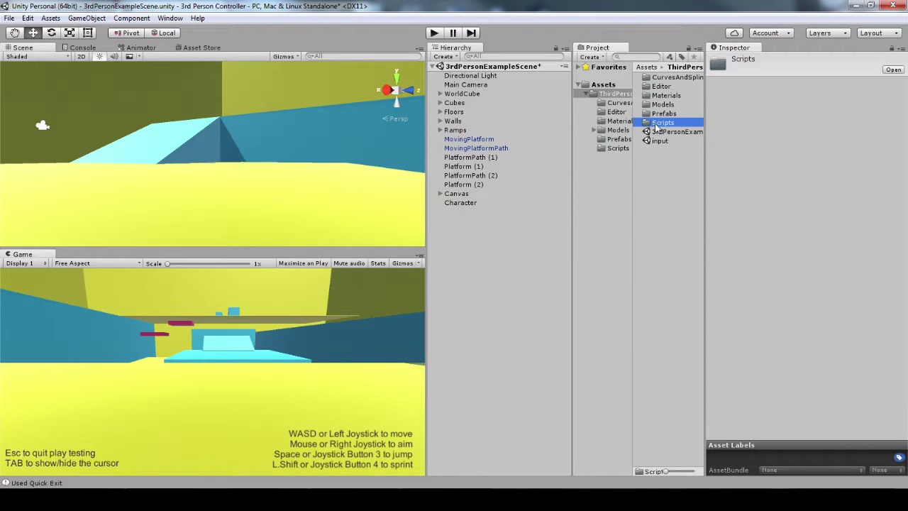
double_click(656, 125)
left_click(665, 105)
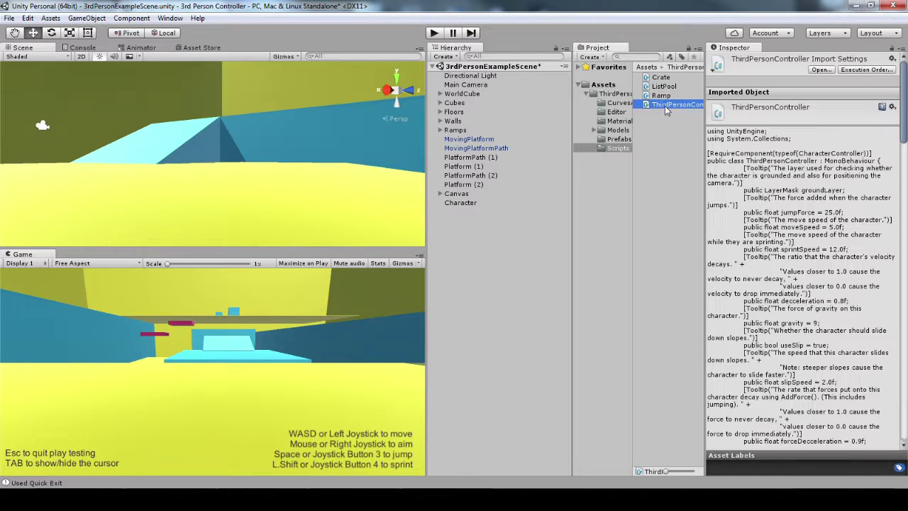
left_click(469, 202)
left_click_drag(667, 107, 764, 174)
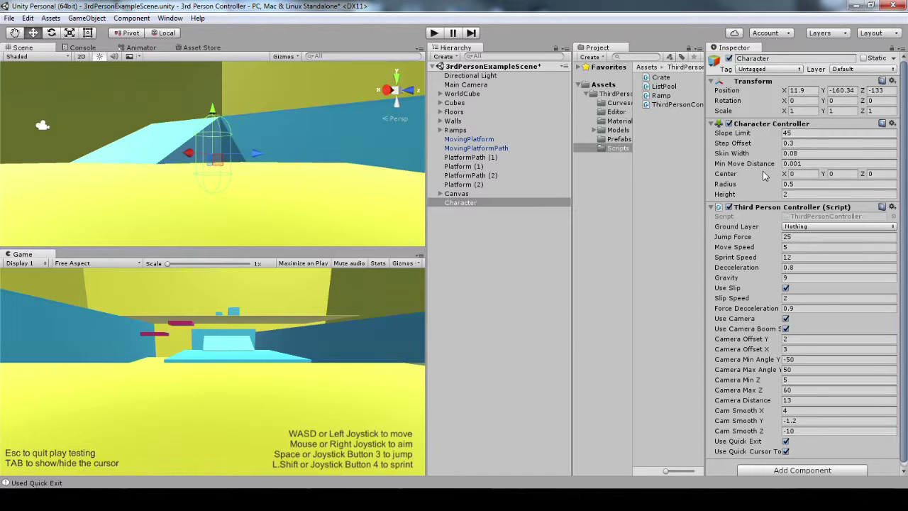
Step: Add a 3D capsule as a child of the Character object and reselect Character
right_click(472, 203)
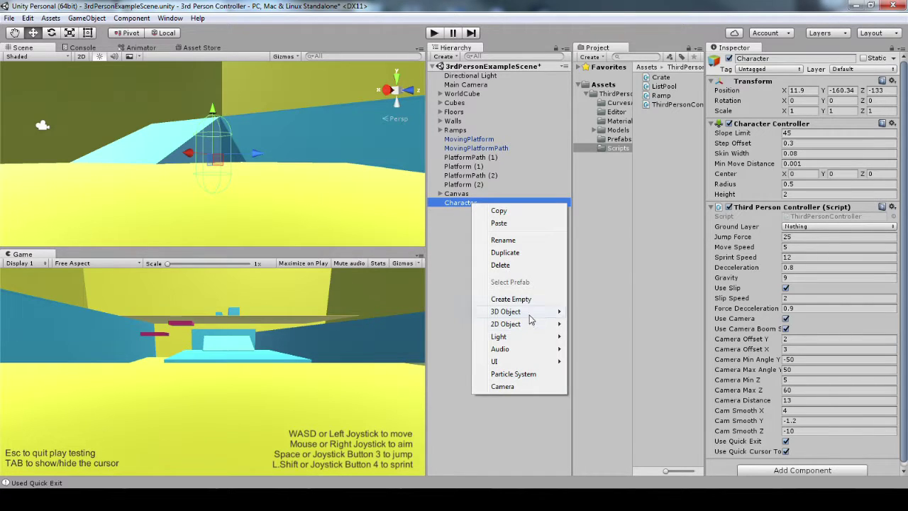
mouse_move(530, 313)
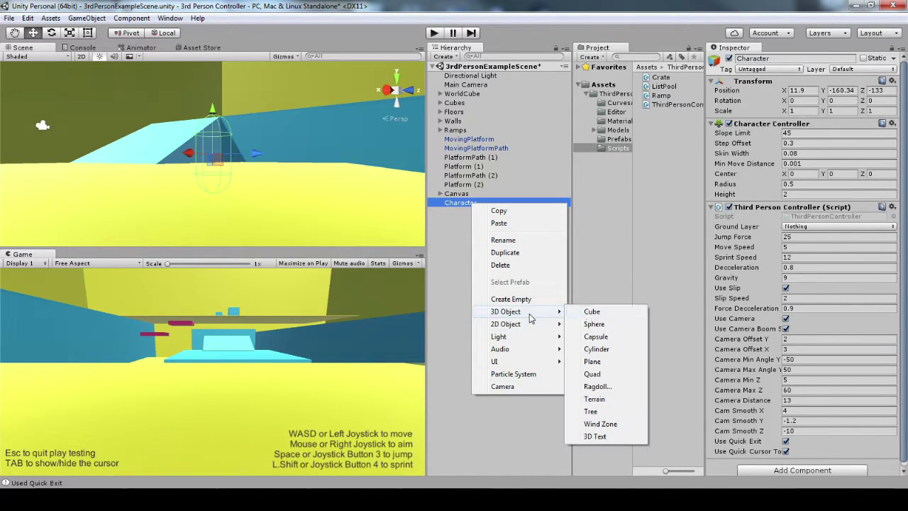
left_click(603, 338)
left_click(470, 203)
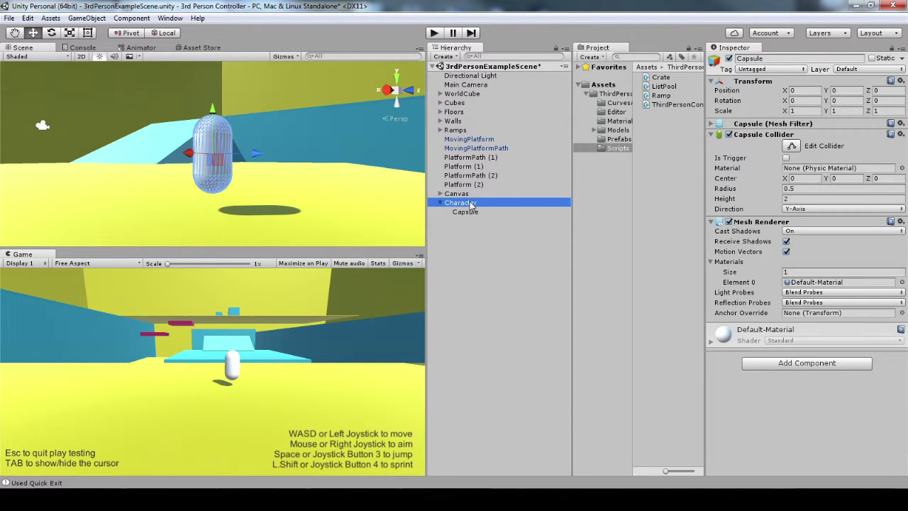
Step: Set the Ground Layer of the Character's Third Person Controller script to Ground
left_click(815, 226)
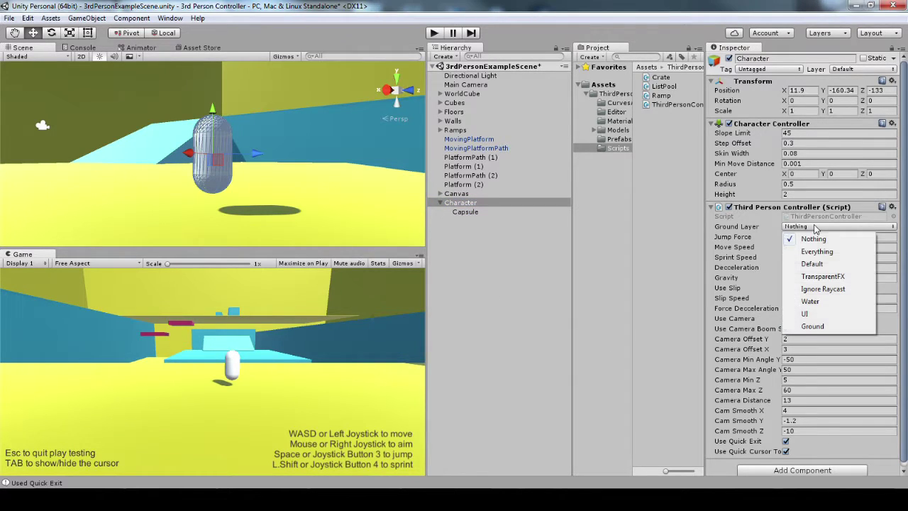
left_click(813, 328)
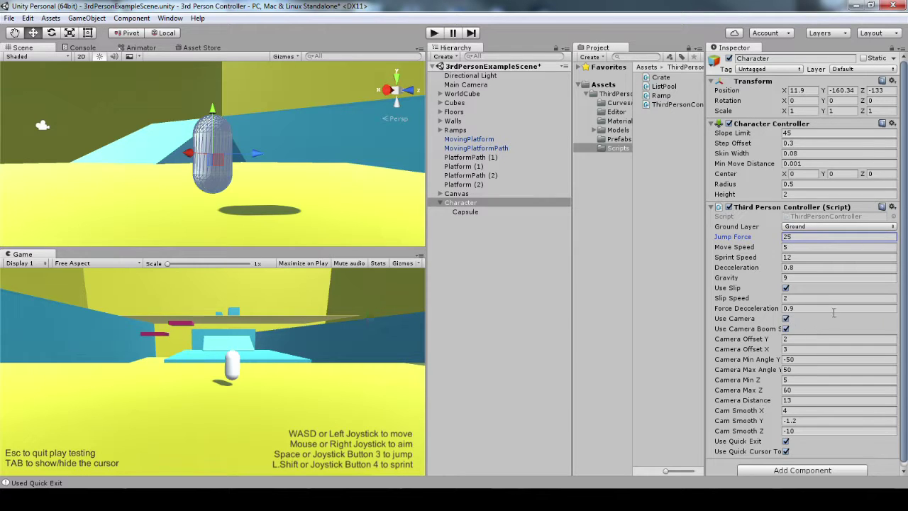
Step: Check the layer assigned to the Floor (1) and Ramp objects, leaving both on Ground
left_click_drag(313, 127, 278, 194, "alt")
left_click(278, 193)
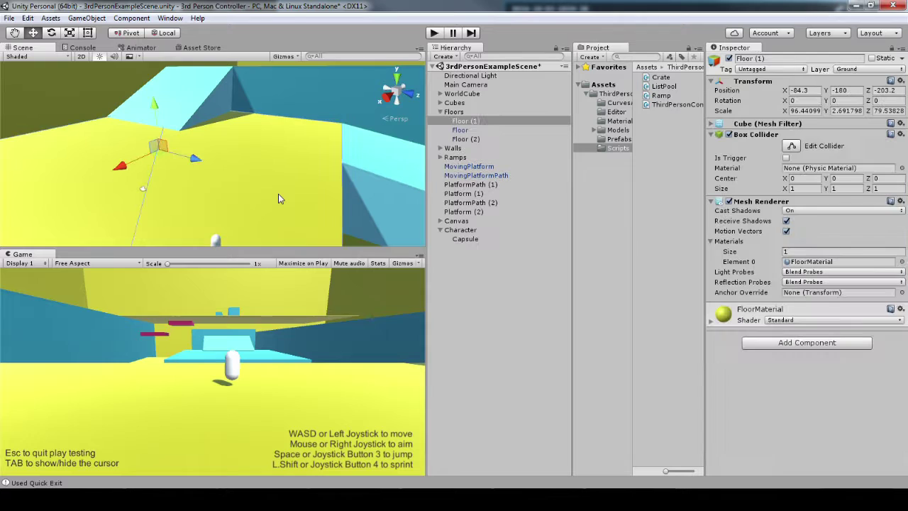
left_click(854, 73)
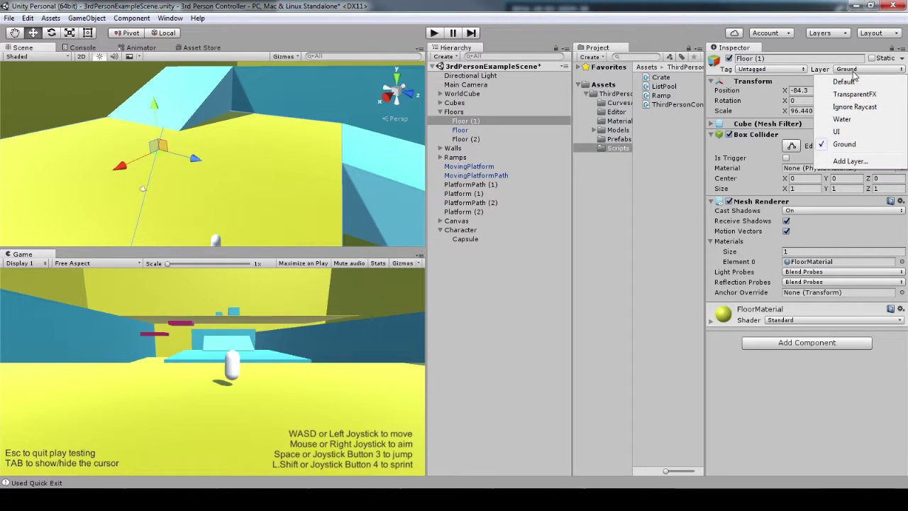
left_click(849, 142)
left_click(192, 83)
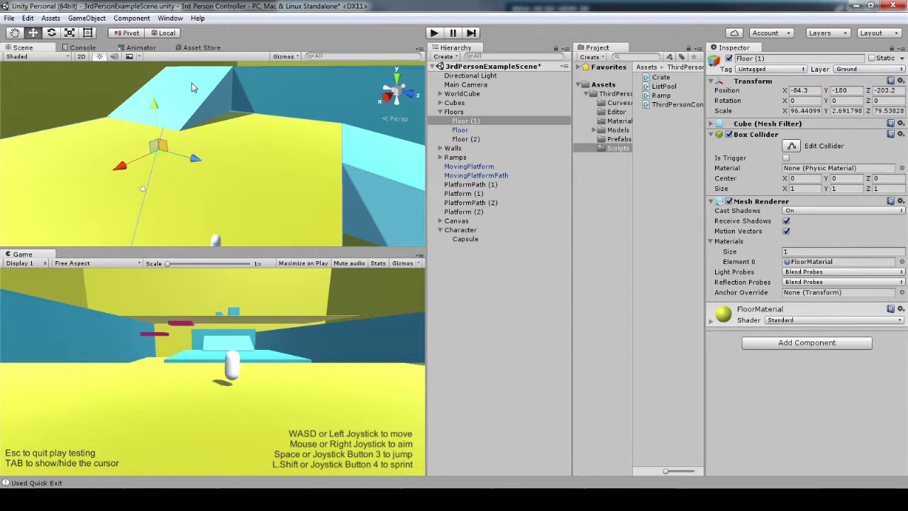
left_click(855, 71)
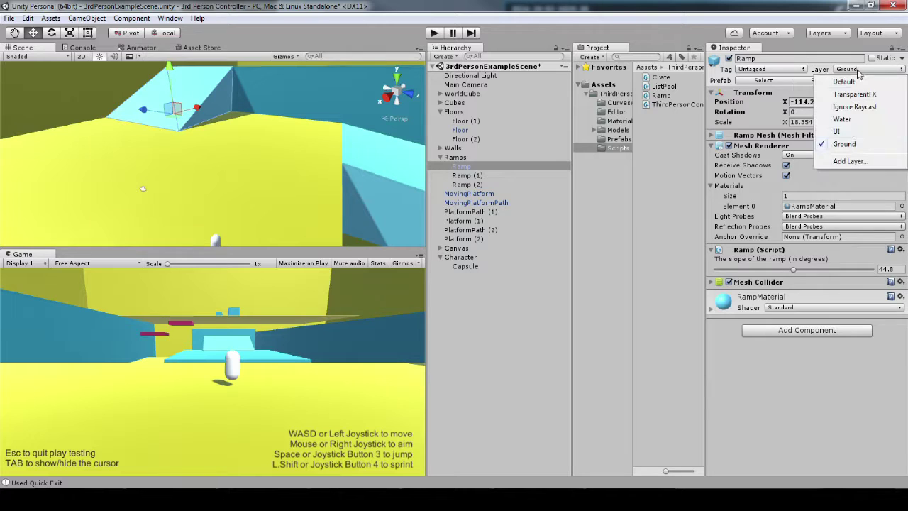
left_click(856, 145)
Step: Check the layer assigned to the Cube (2) and Platform (2) objects, leaving both on Ground
left_click_drag(312, 149, 517, 157, "alt")
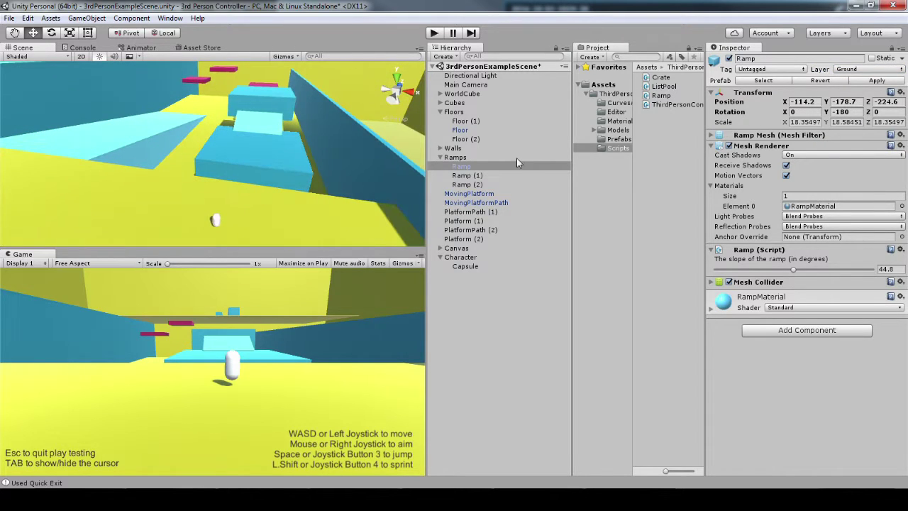
left_click(269, 164)
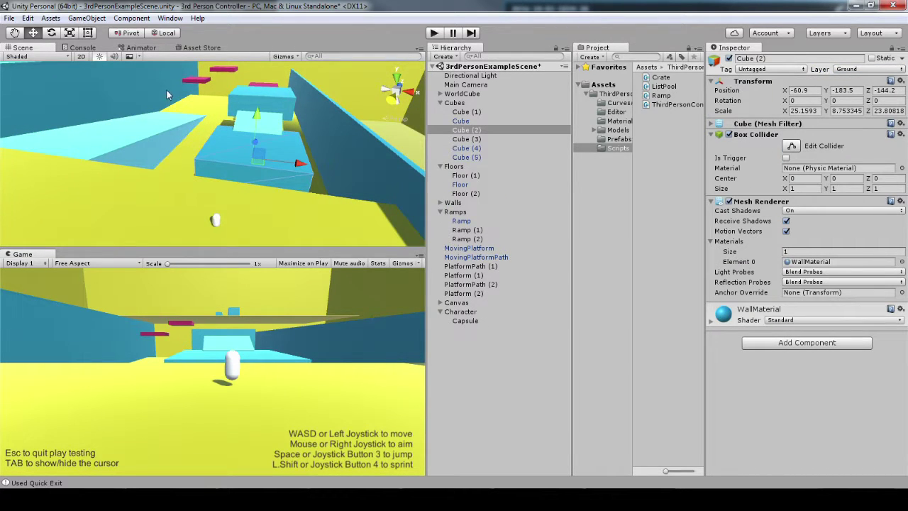
left_click_drag(167, 90, 206, 110, "alt")
left_click(226, 122)
key("f")
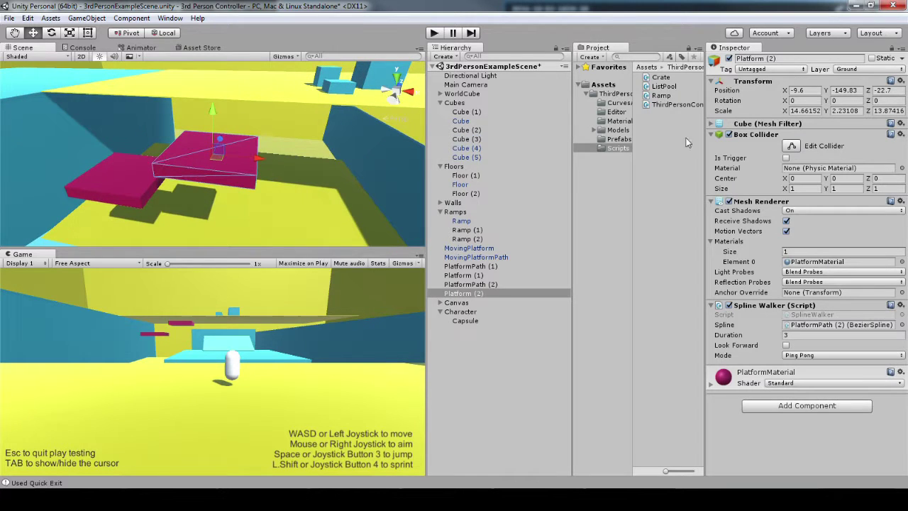
left_click(855, 73)
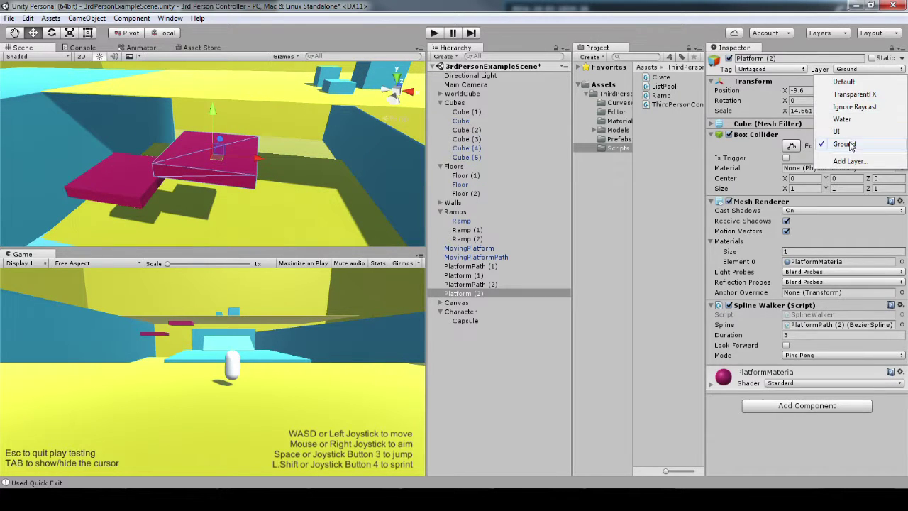
left_click(850, 142)
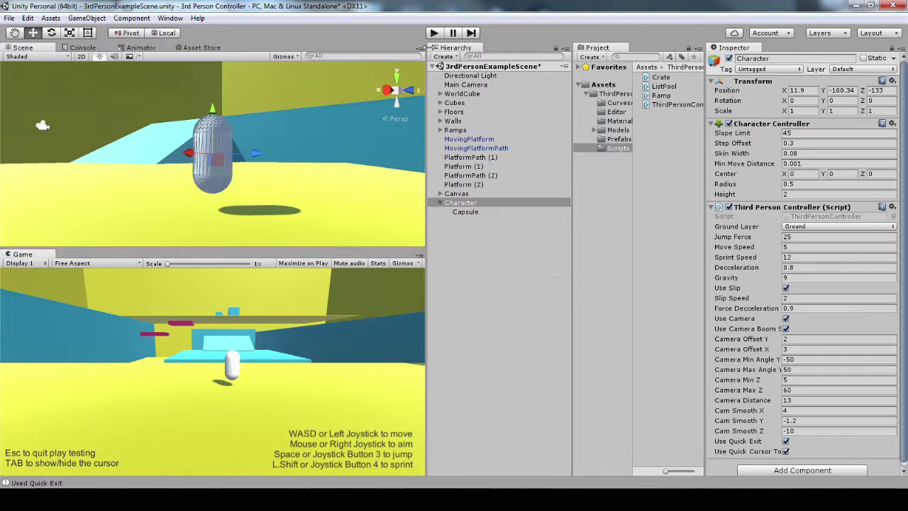
Step: Start play mode and test the character by moving and jumping over the blue blocks onto a magenta platform
left_click(433, 34)
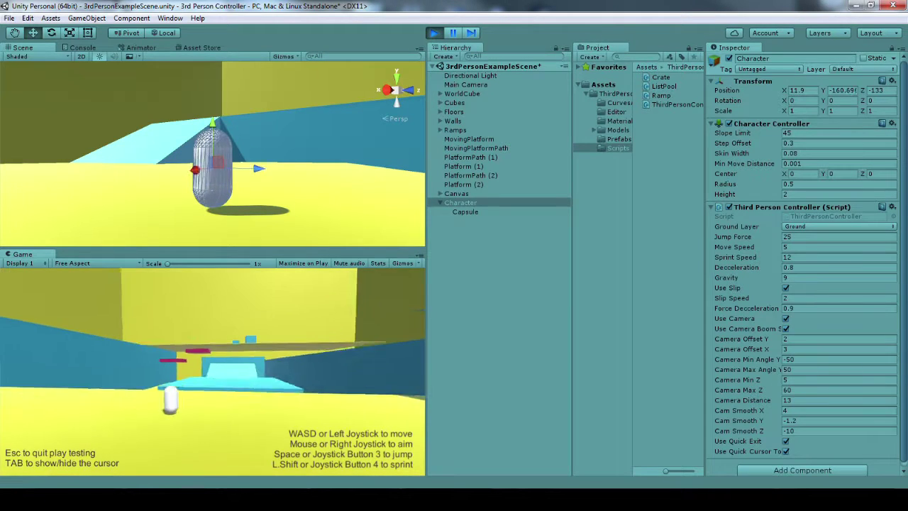
key("s")
key("space")
key("w")
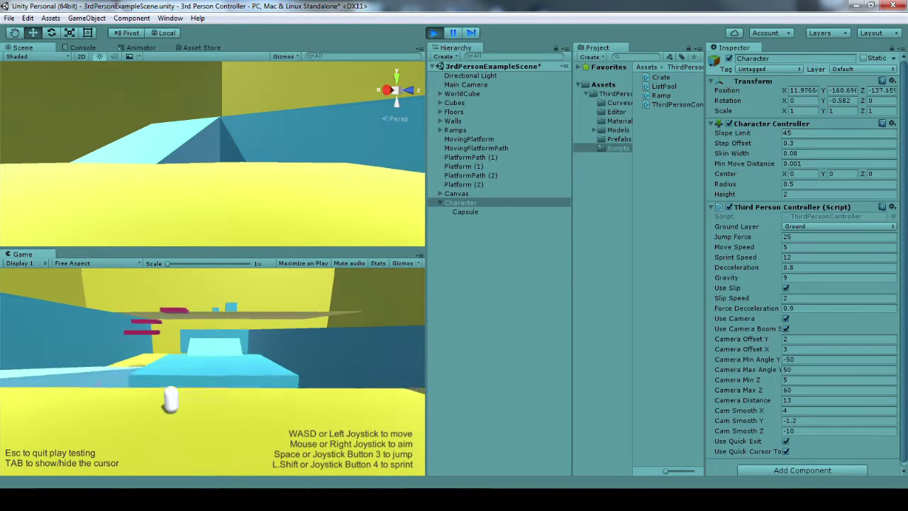
key("space")
key("w")
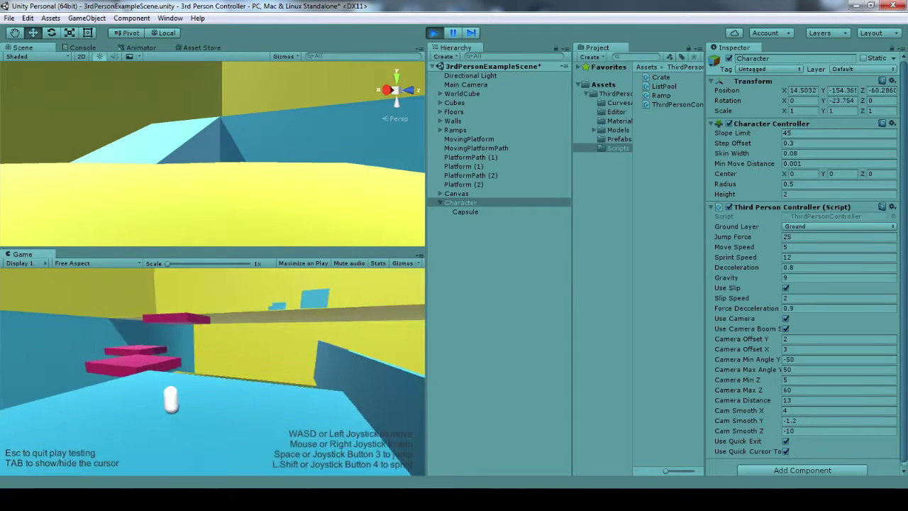
key("space")
key("w")
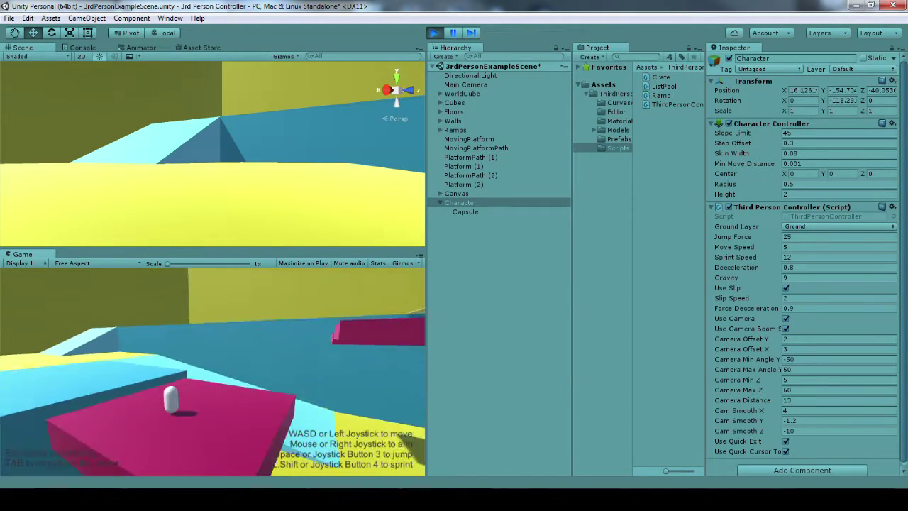
Step: Test the character further by moving it off the platform, along the ramp and across the yellow floor
key("w")
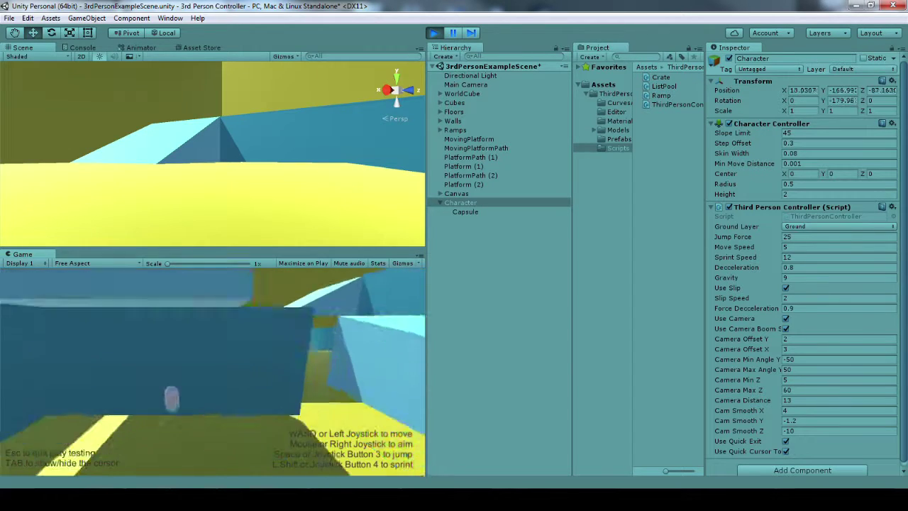
key("space")
key("w")
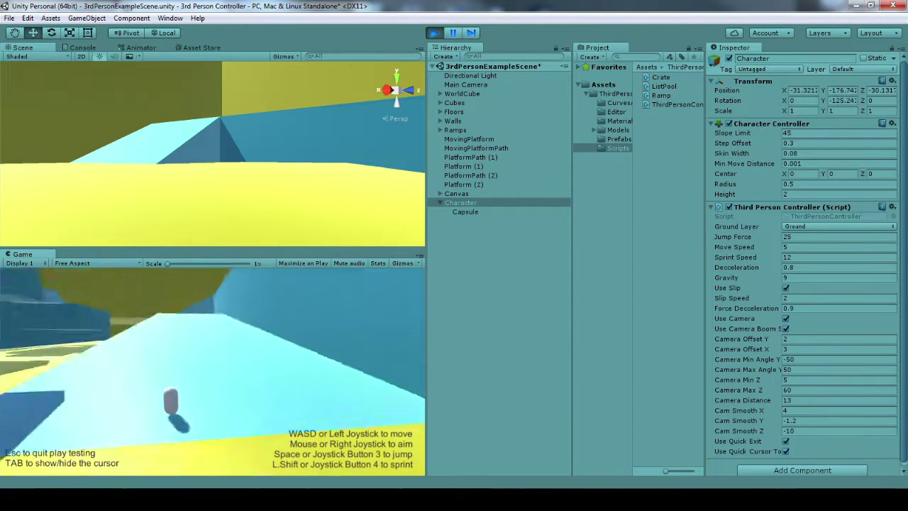
key("w")
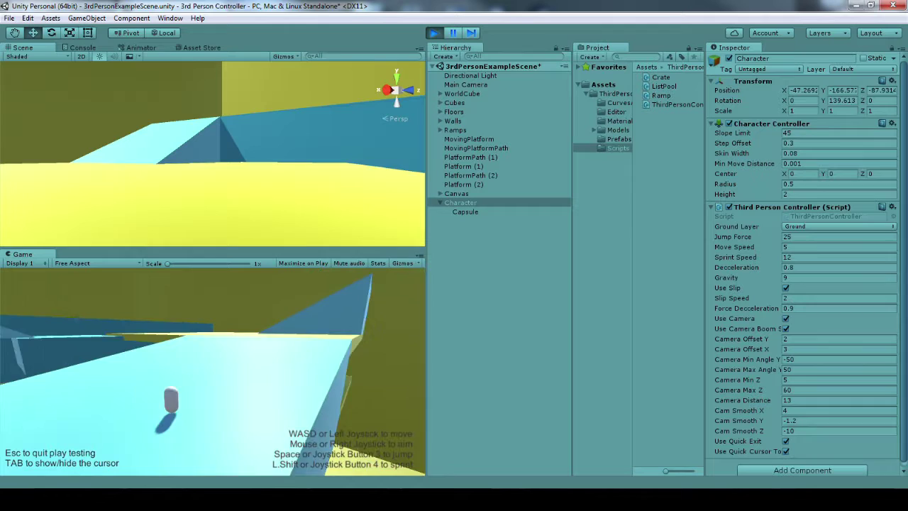
key("w")
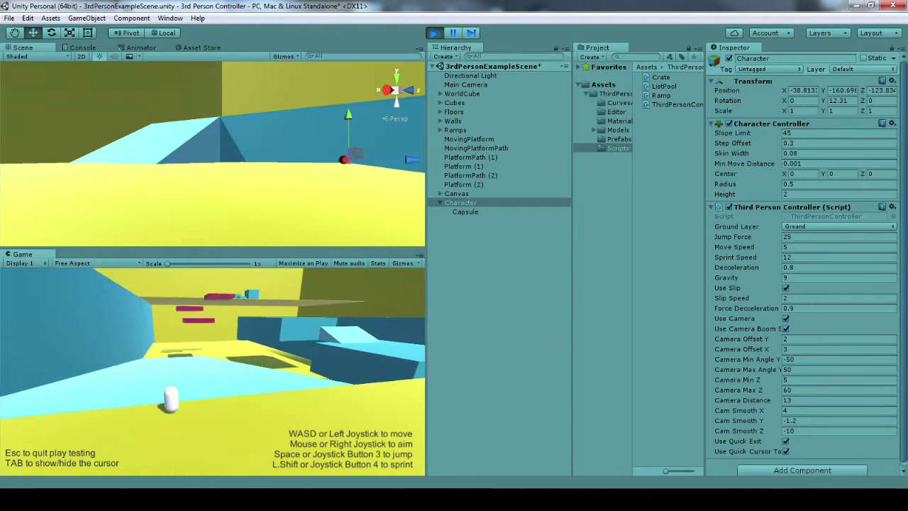
key("w")
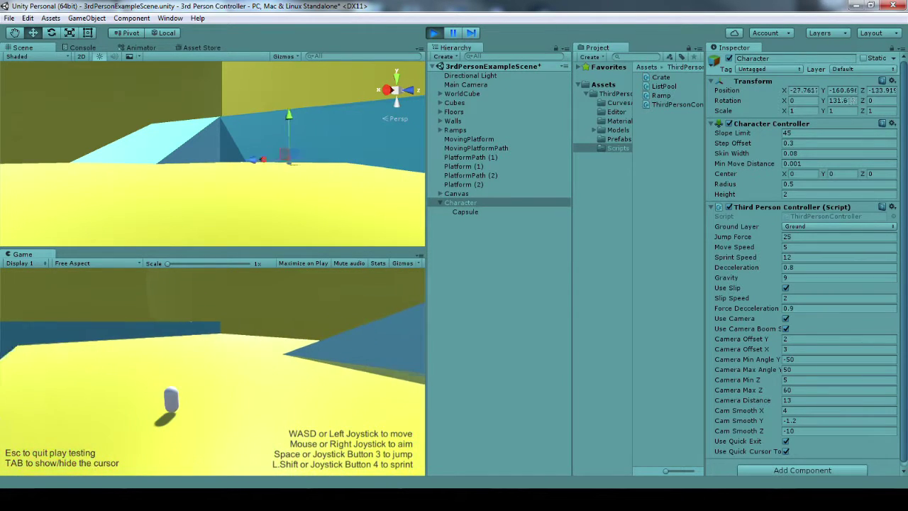
key("d")
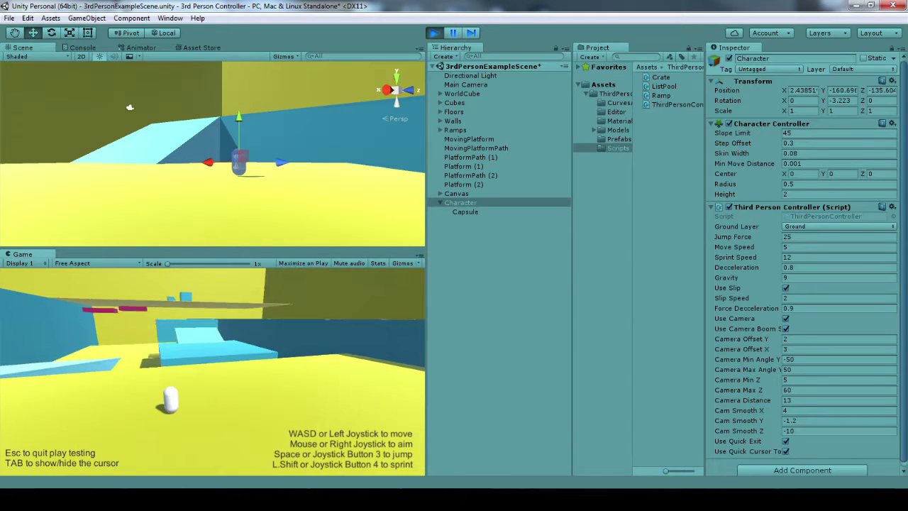
Step: Disable Use Camera on the controller script and move the character in all directions to test the fixed view
mouse_move(667, 326)
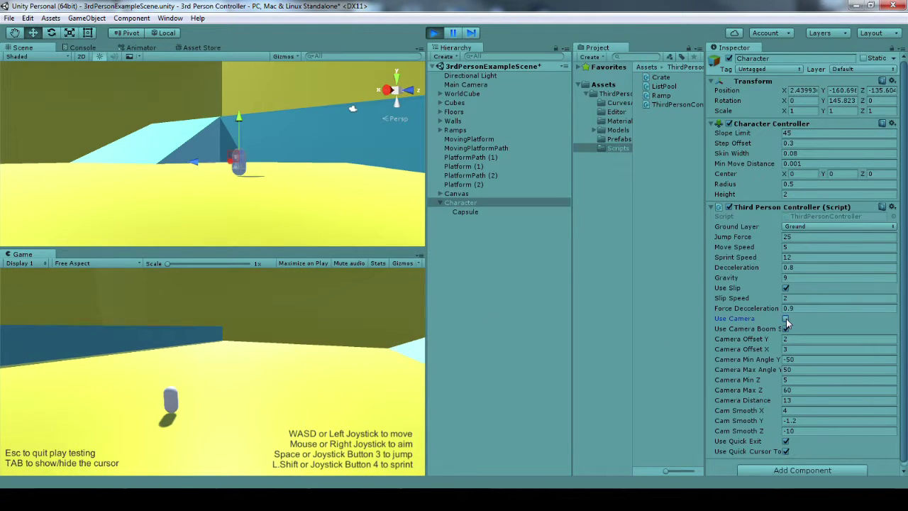
left_click(186, 355)
key("d")
key("w")
key("a")
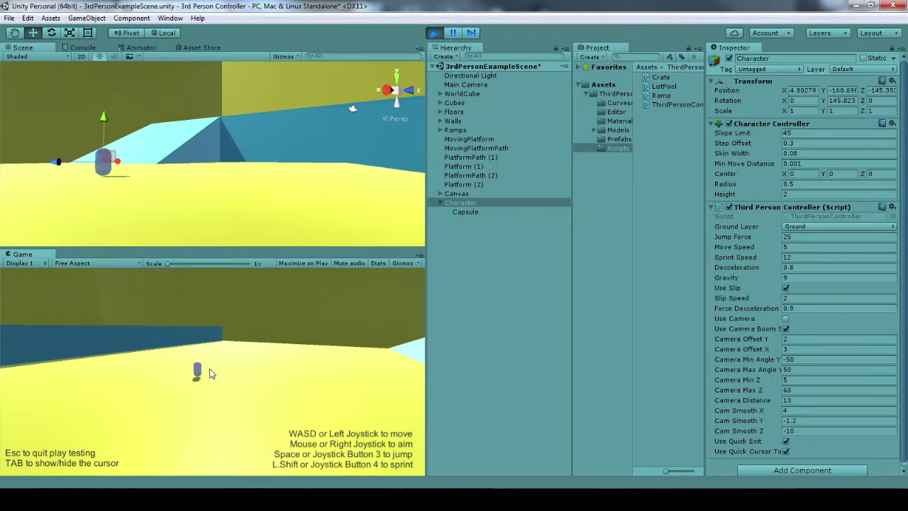
key("s")
key("d")
key("w")
key("a")
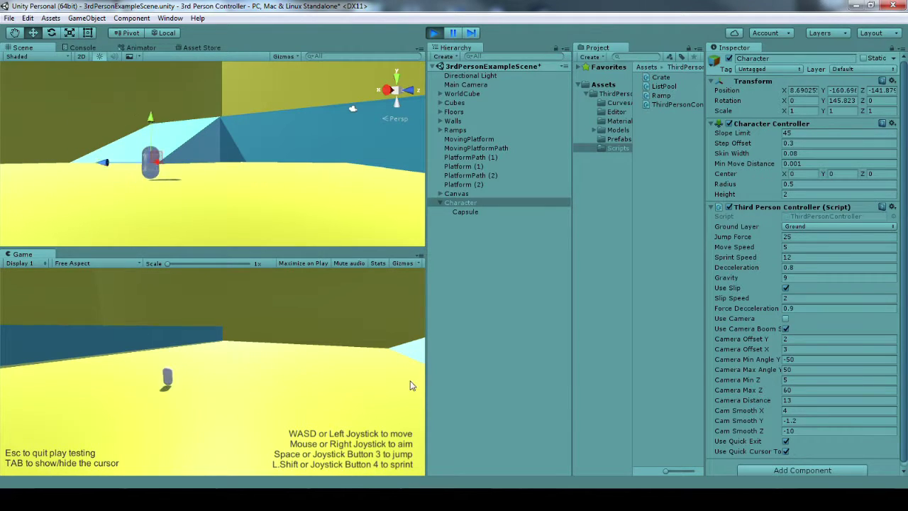
key("s")
key("d")
Step: Re-enable Use Camera and move the character sideways to test the following camera
left_click(787, 320)
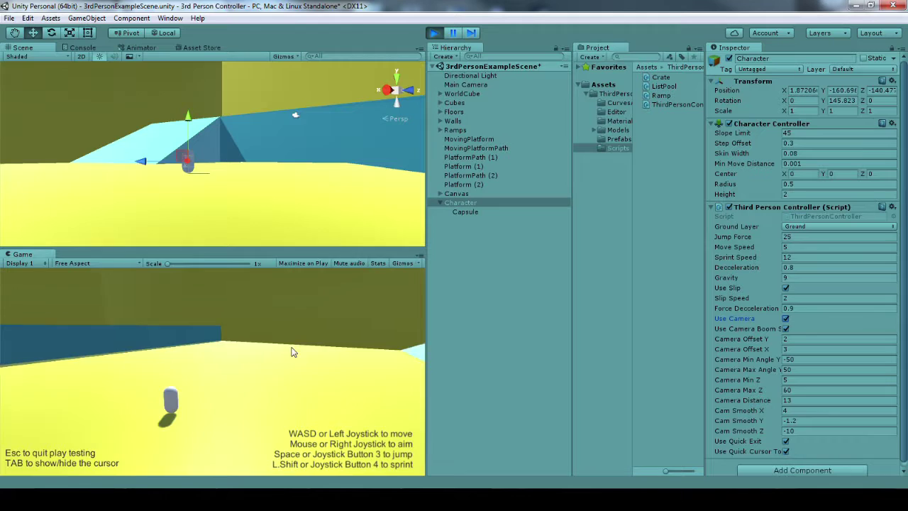
key("d")
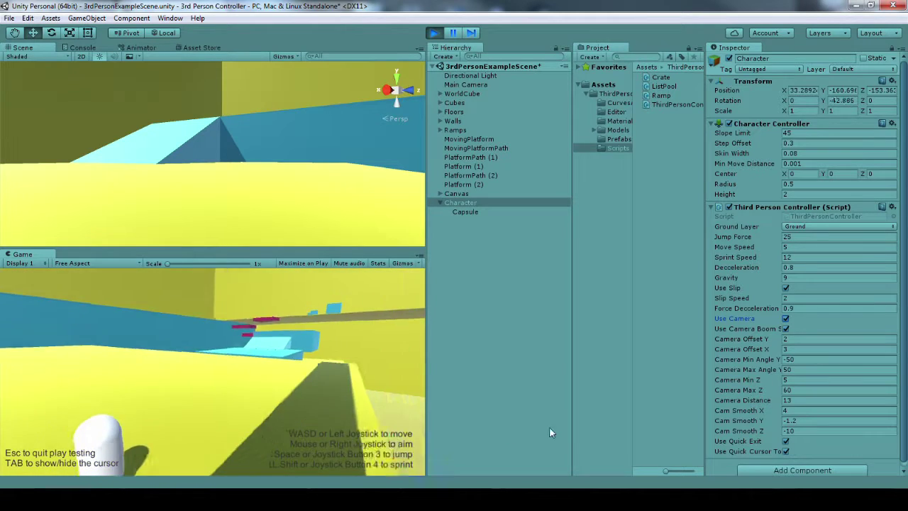
Step: Disable the Use Camera Boom option to compare the camera's behaviour, and enable it again
left_click(785, 329)
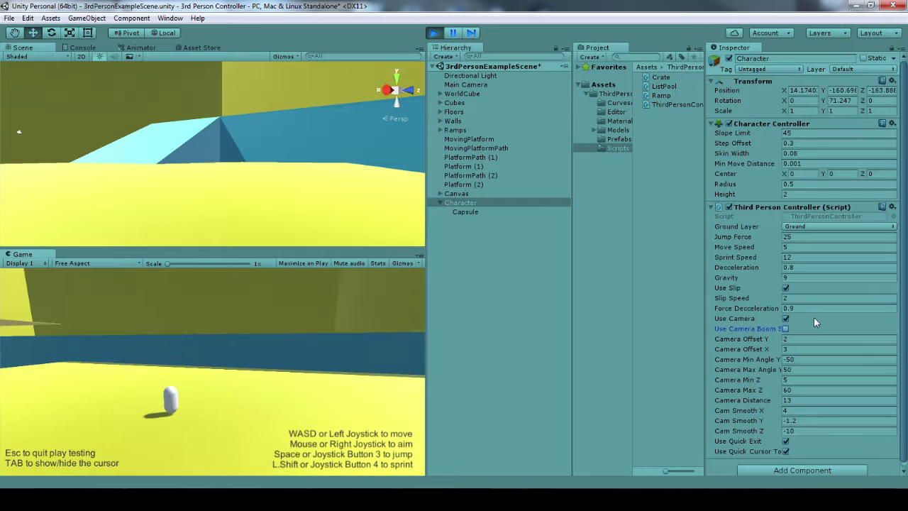
left_click(787, 330)
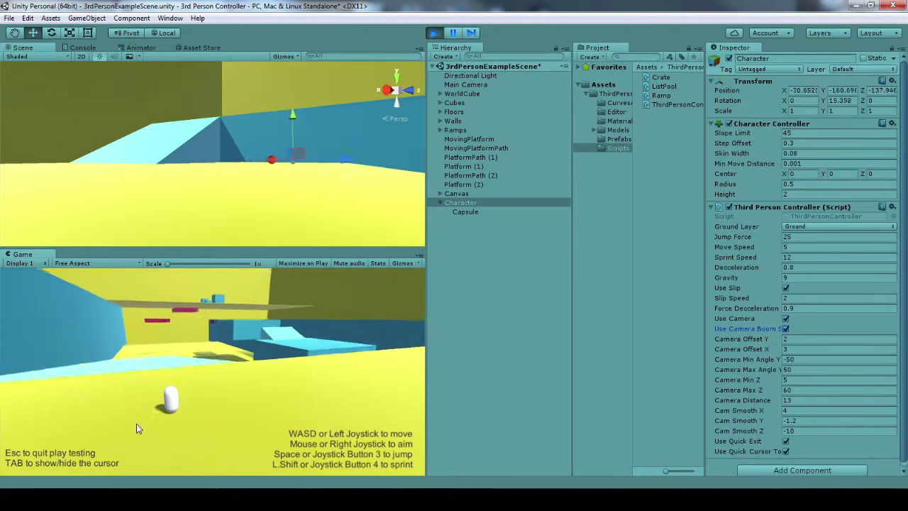
Step: Move the character onto the ramp and raise the controller's Slip Speed to 9.82
key("w")
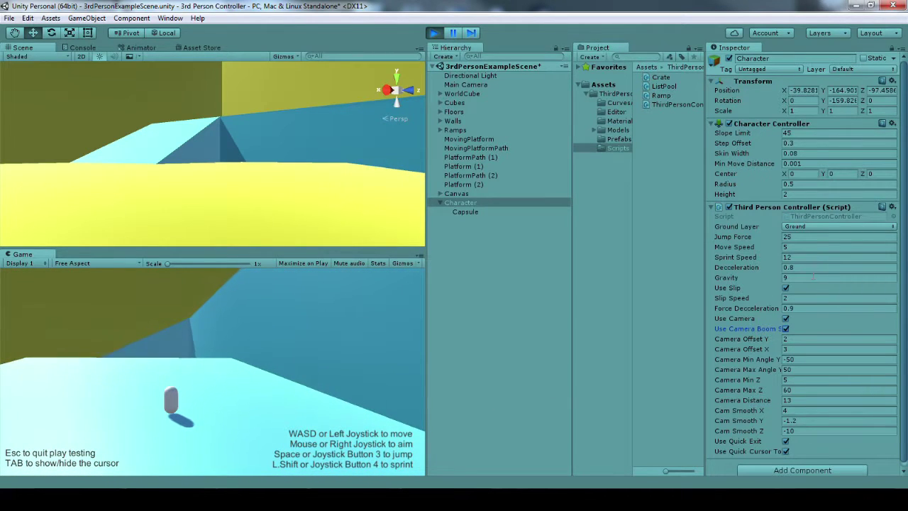
left_click(739, 298)
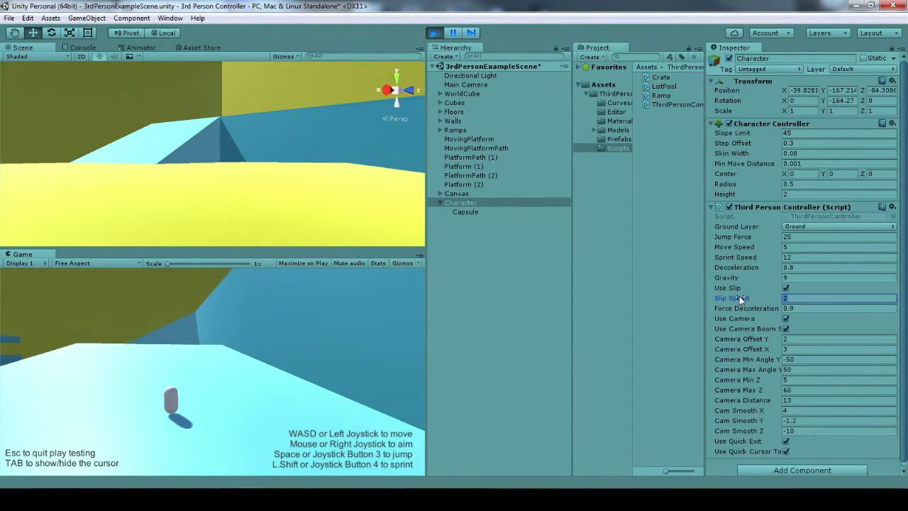
type("3.15")
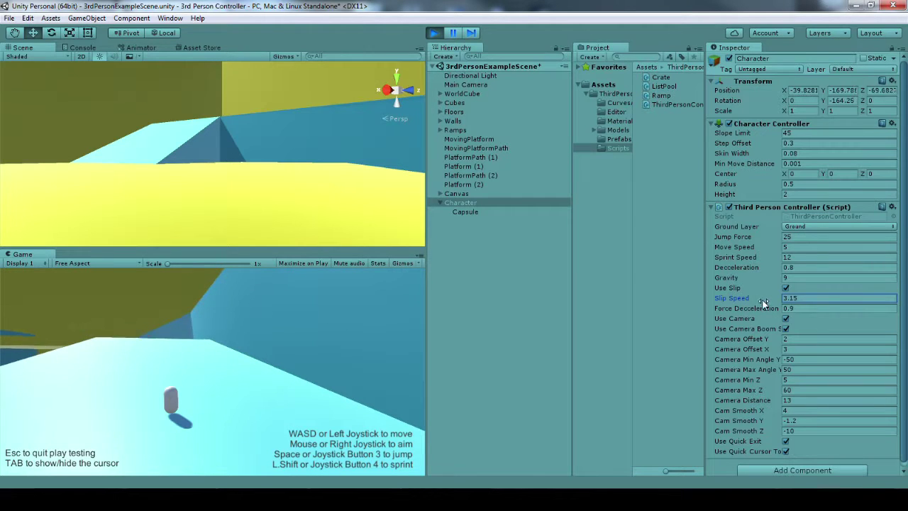
left_click_drag(763, 303, 888, 312)
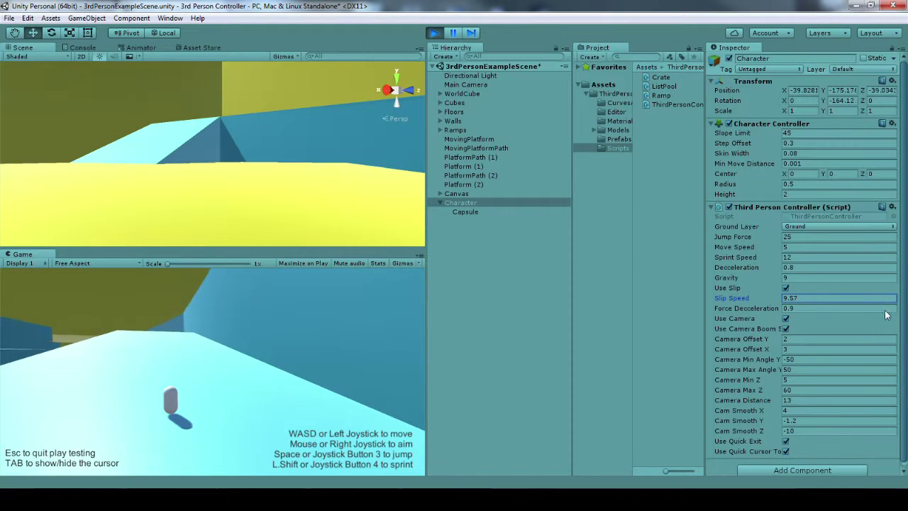
Step: Move the character back up the ramp and onto the floor to test the slip behaviour
left_click(376, 322)
key("d")
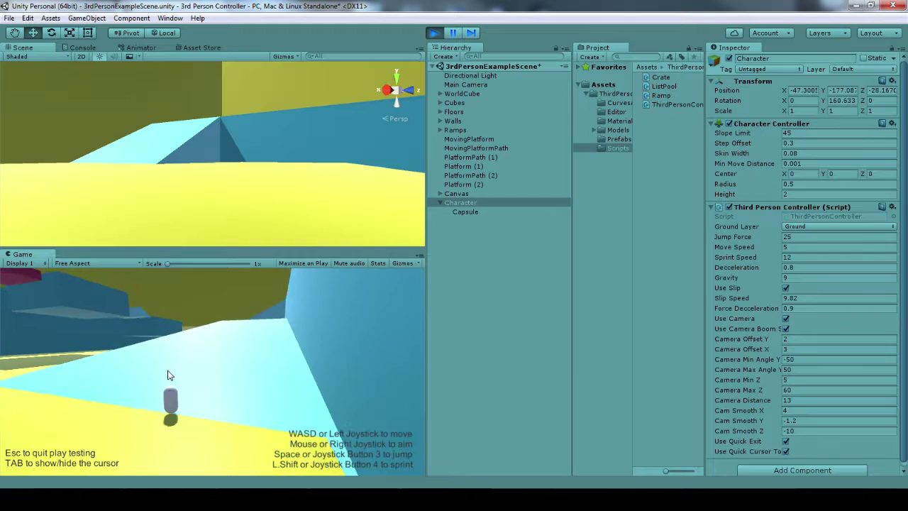
key("w")
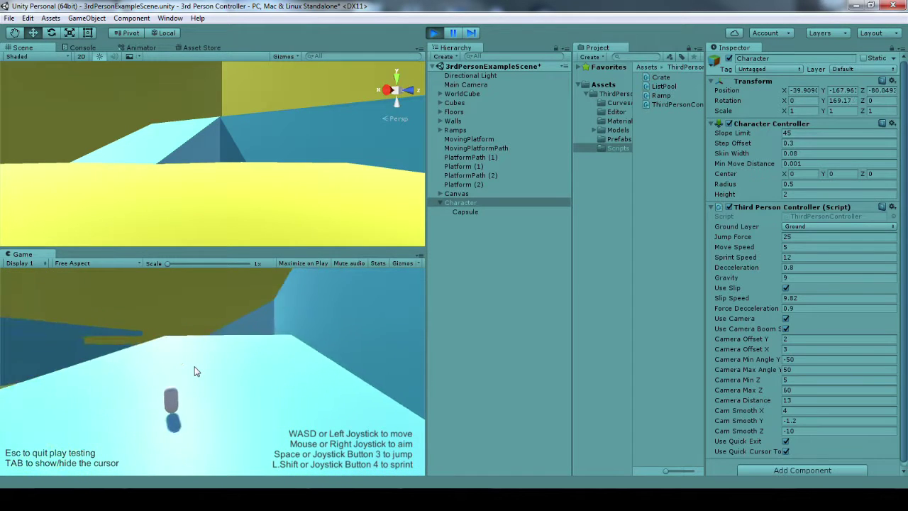
key("w")
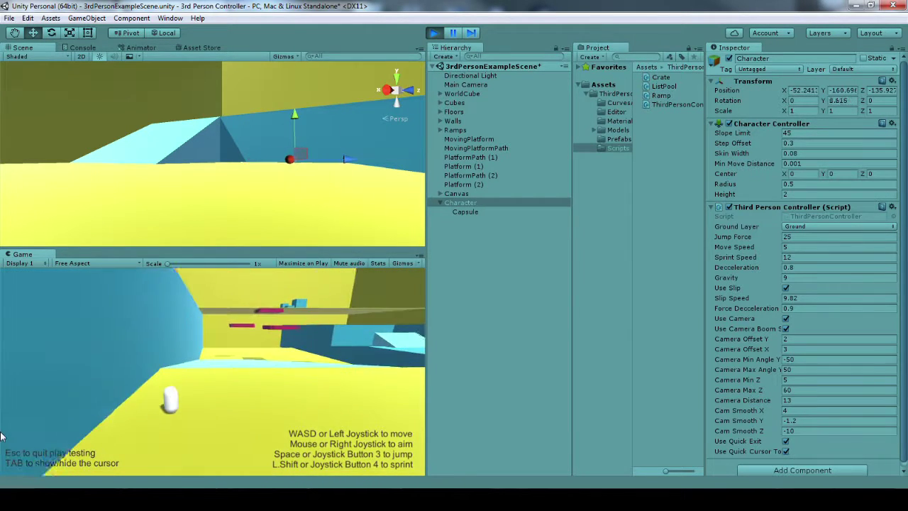